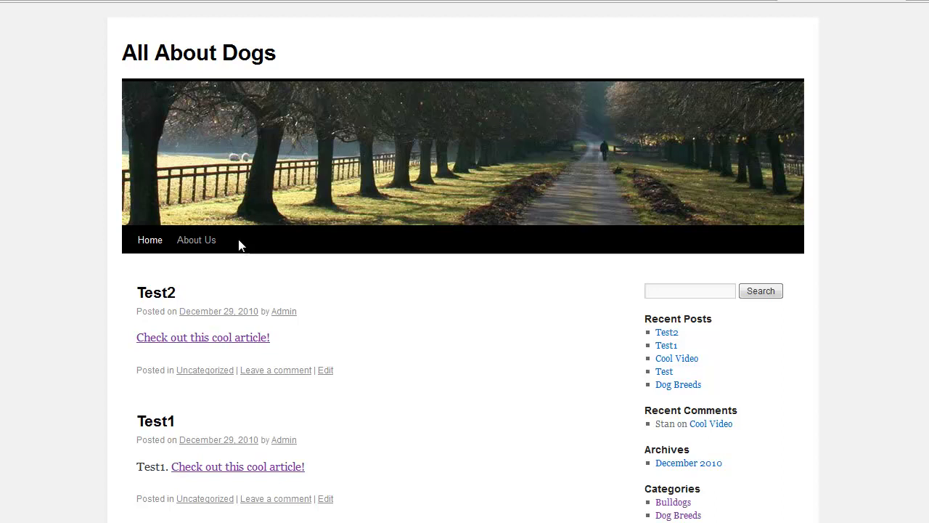
Create a custom navigation menu named "My Nav Menu" in the site's admin area.
{"action": "left_click", "coordinate": [681, 2]}
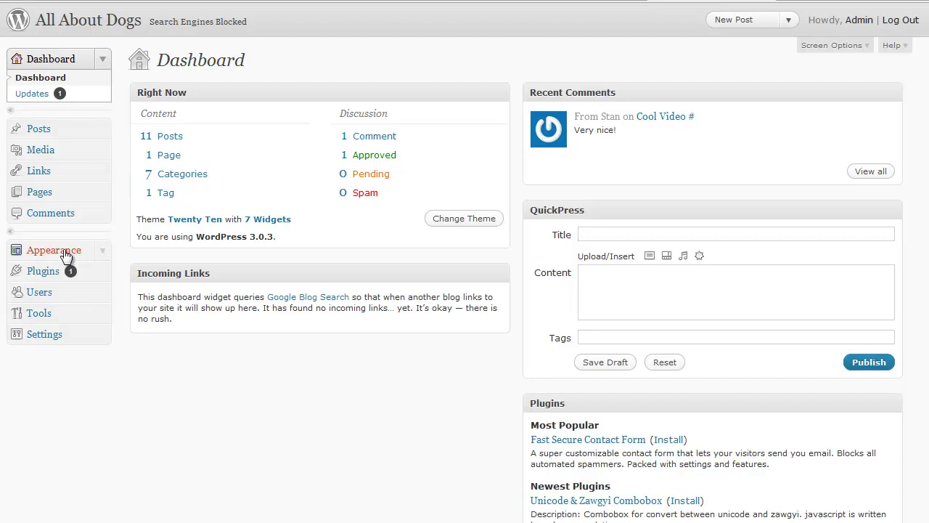
{"action": "left_click", "coordinate": [106, 255]}
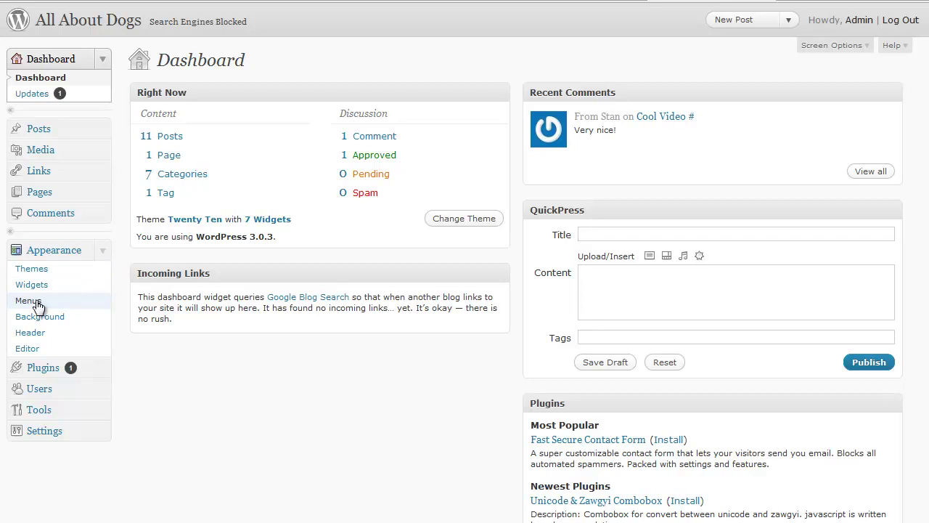
{"action": "left_click", "coordinate": [29, 301]}
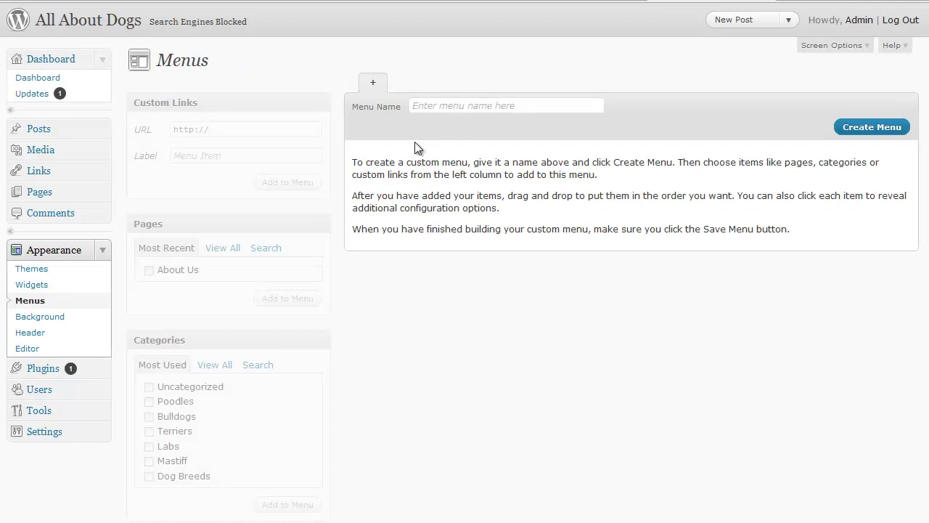
{"action": "left_click", "coordinate": [433, 107]}
{"action": "type", "text": "My Nav Menu"}
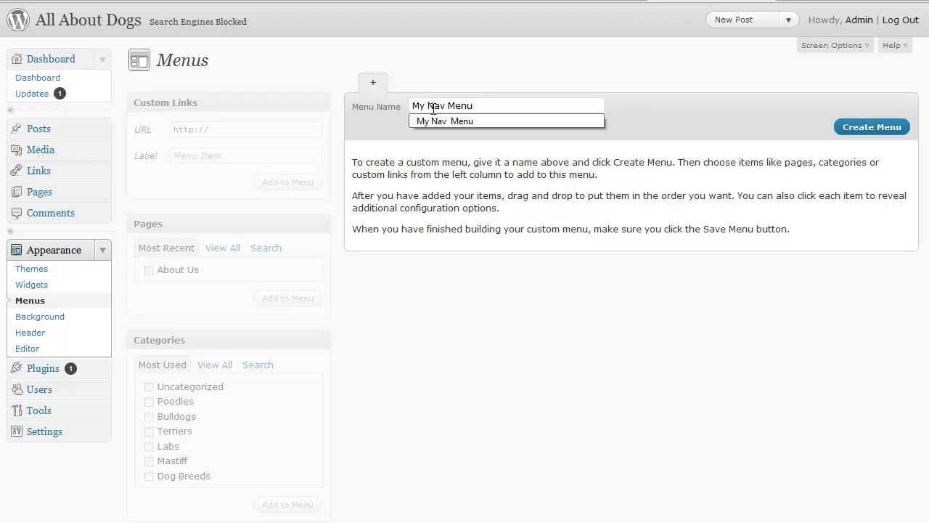
{"action": "left_click", "coordinate": [864, 130]}
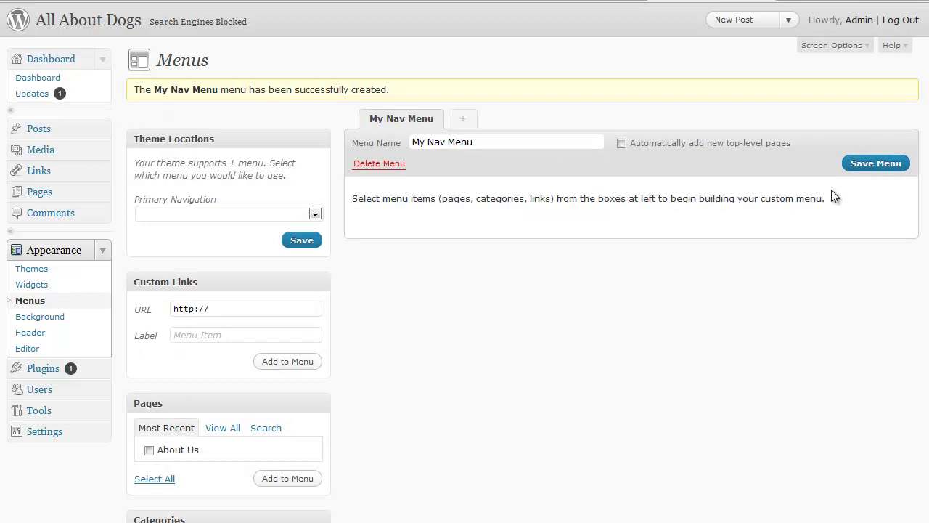
Add the Home and About Us pages to My Nav Menu.
{"action": "scroll", "coordinate": [798, 228], "scroll_direction": "down", "scroll_amount": 3}
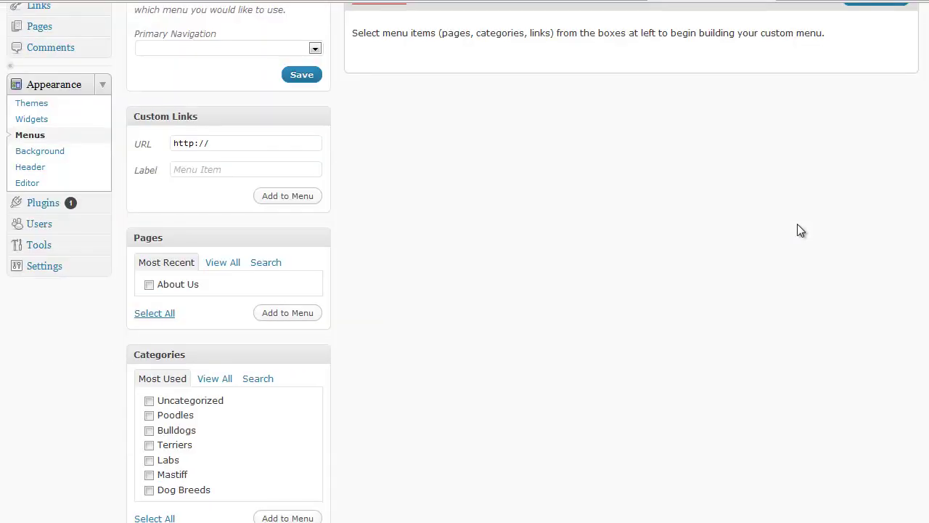
{"action": "scroll", "coordinate": [801, 231], "scroll_direction": "up", "scroll_amount": 3}
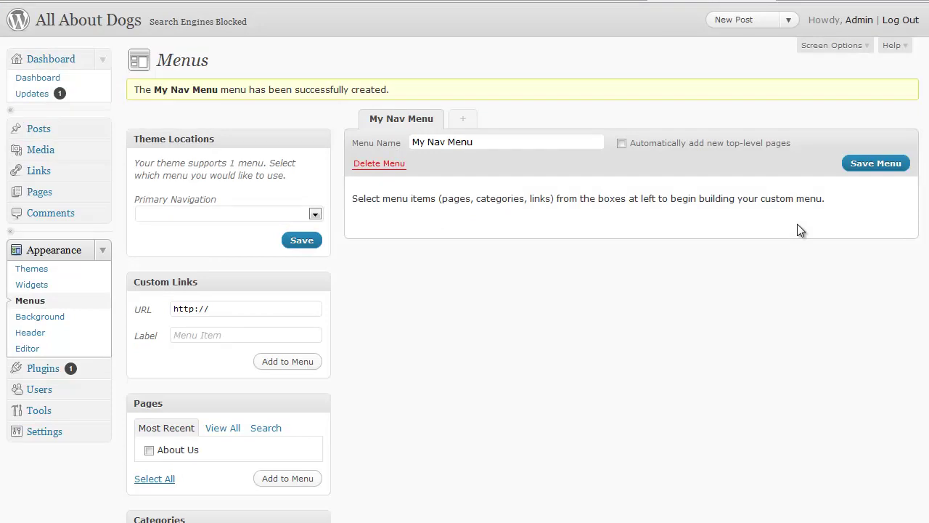
{"action": "scroll", "coordinate": [797, 231], "scroll_direction": "down", "scroll_amount": 2}
{"action": "scroll", "coordinate": [797, 230], "scroll_direction": "down", "scroll_amount": 2}
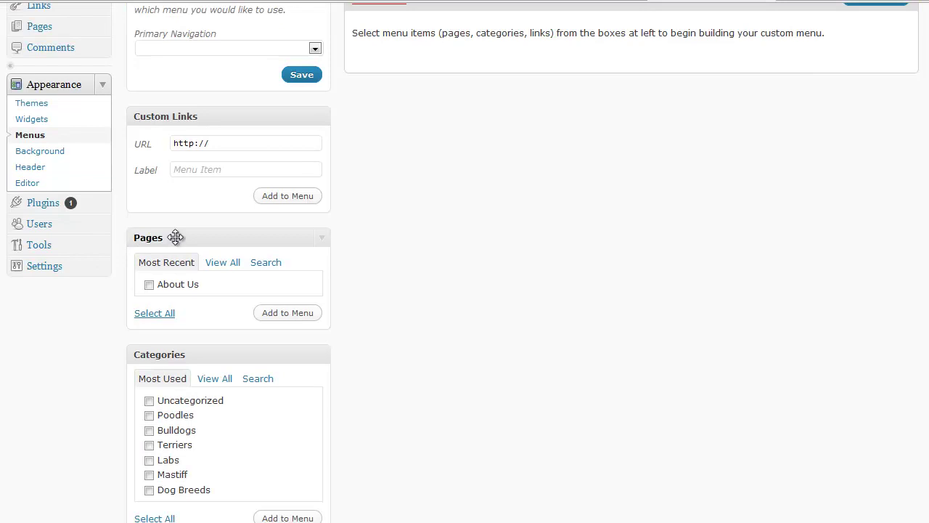
{"action": "left_click", "coordinate": [216, 265]}
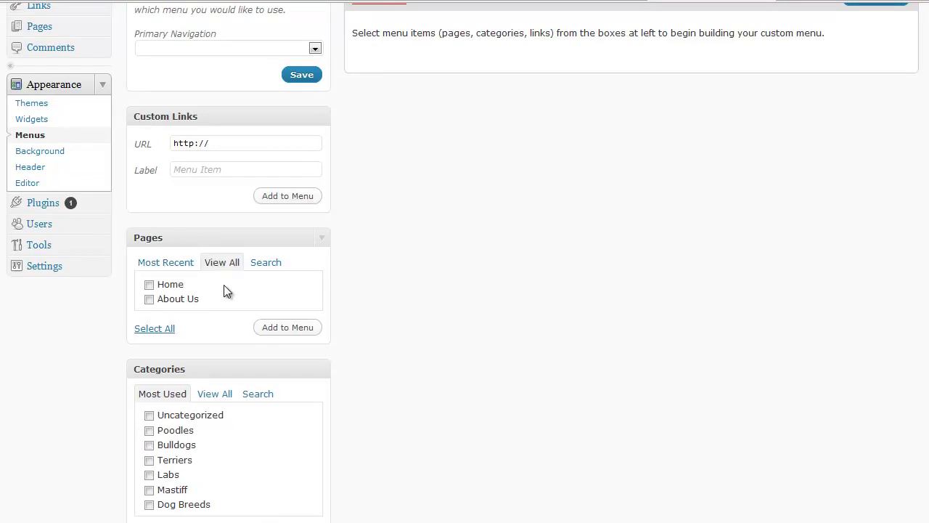
{"action": "left_click", "coordinate": [148, 284]}
{"action": "left_click", "coordinate": [149, 299]}
{"action": "left_click", "coordinate": [309, 331]}
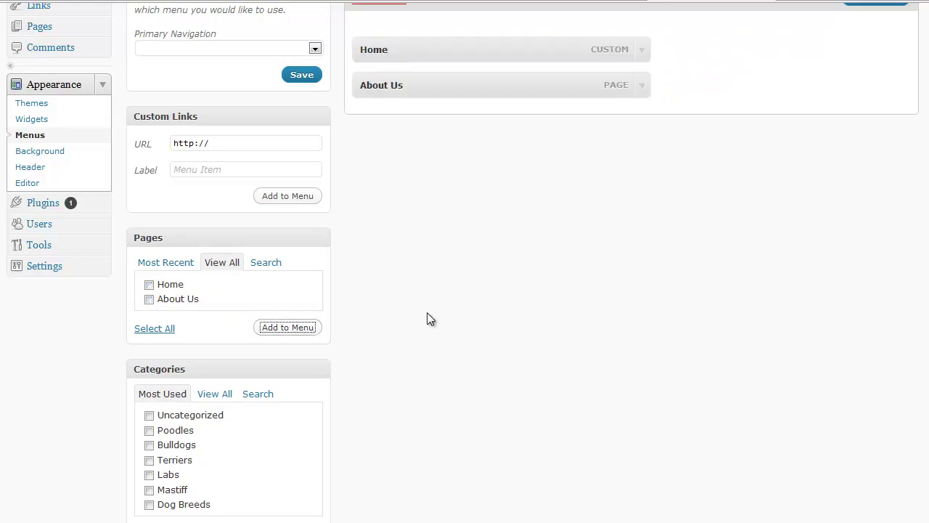
Add the Dog Breeds category to My Nav Menu.
{"action": "scroll", "coordinate": [436, 316], "scroll_direction": "up", "scroll_amount": 3}
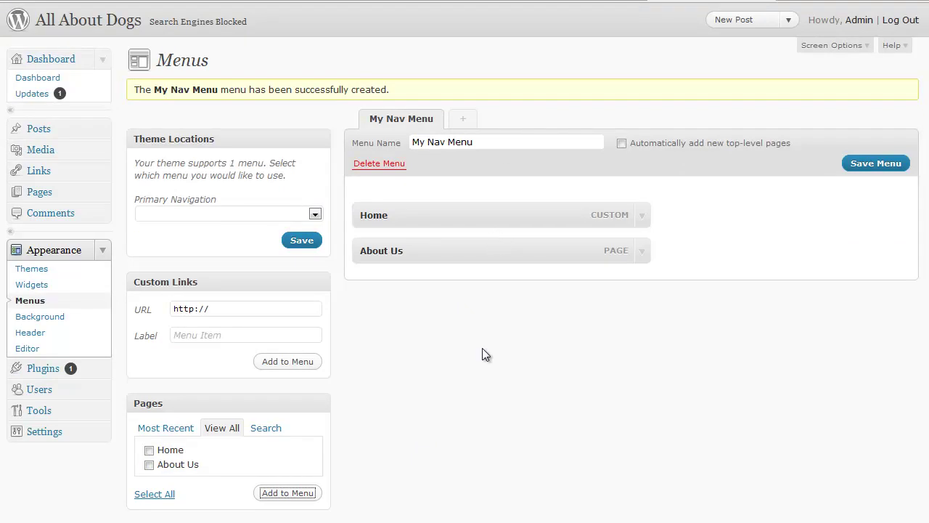
{"action": "scroll", "coordinate": [483, 350], "scroll_direction": "down", "scroll_amount": 2}
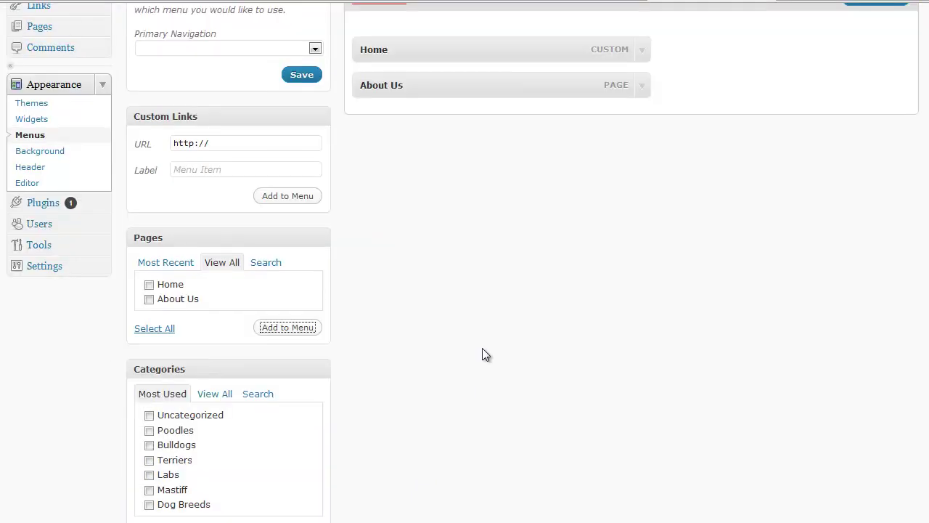
{"action": "scroll", "coordinate": [482, 349], "scroll_direction": "down", "scroll_amount": 1}
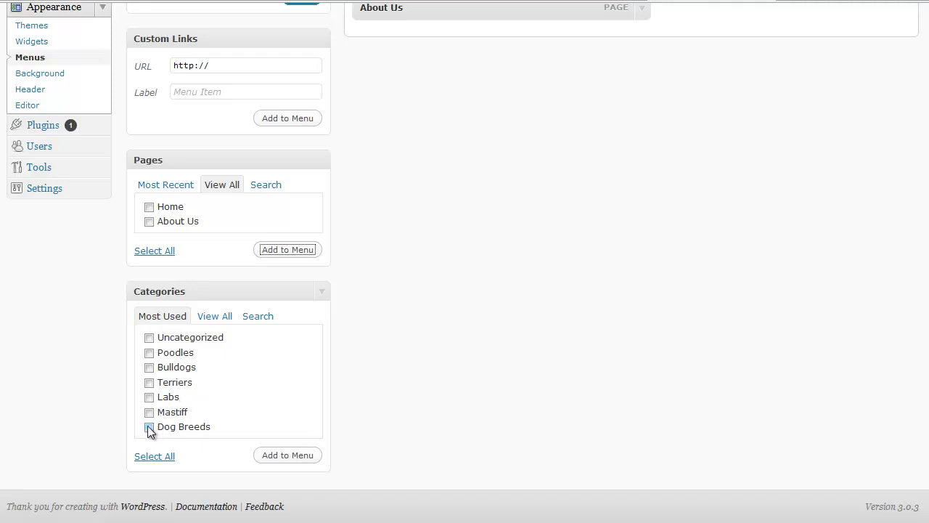
{"action": "left_click", "coordinate": [228, 320]}
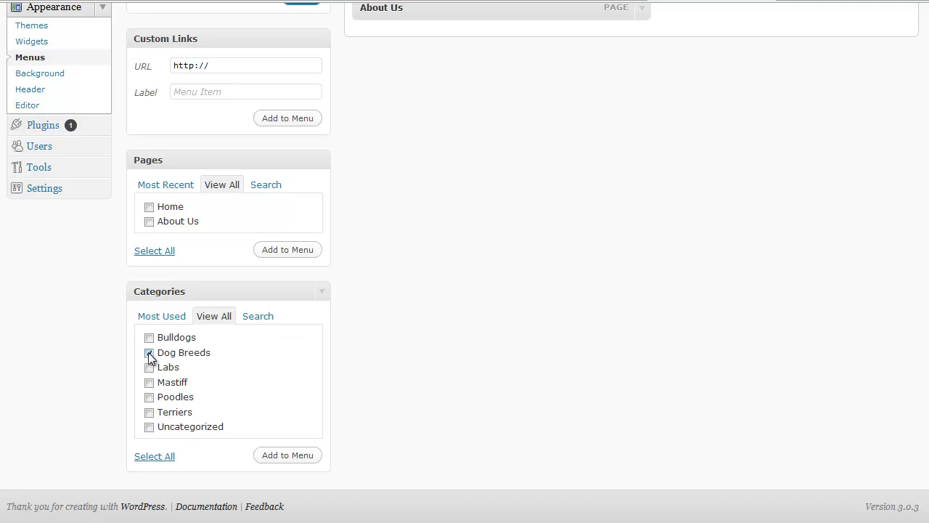
{"action": "left_click", "coordinate": [288, 455]}
{"action": "scroll", "coordinate": [530, 357], "scroll_direction": "up", "scroll_amount": 3}
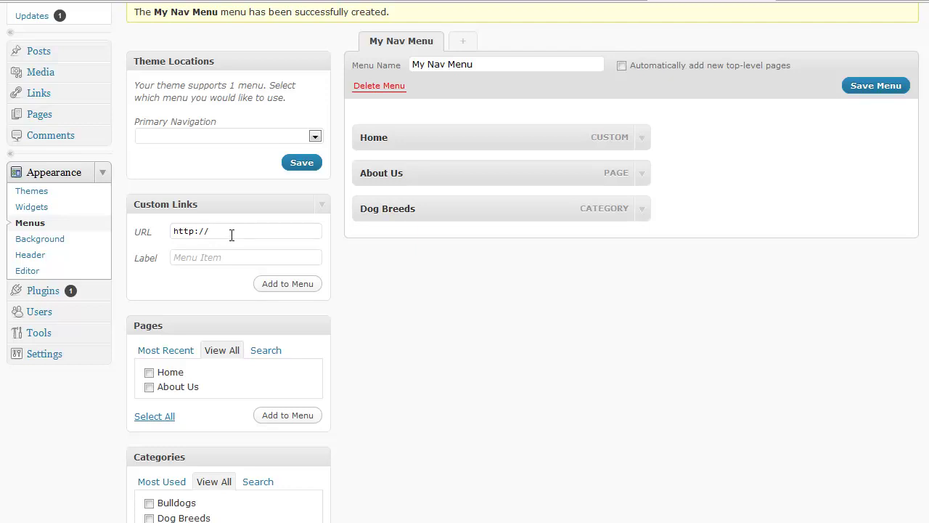
{"action": "left_click", "coordinate": [231, 231]}
{"action": "type", "text": "haveyouseenthisapp.com"}
{"action": "key", "text": "Tab"}
{"action": "type", "text": "D"}
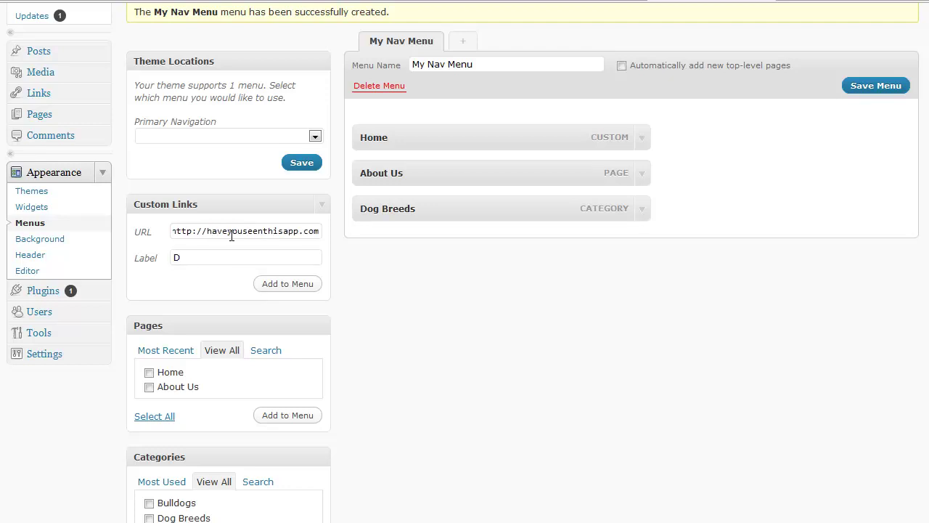
{"action": "type", "text": "og Training DVD's"}
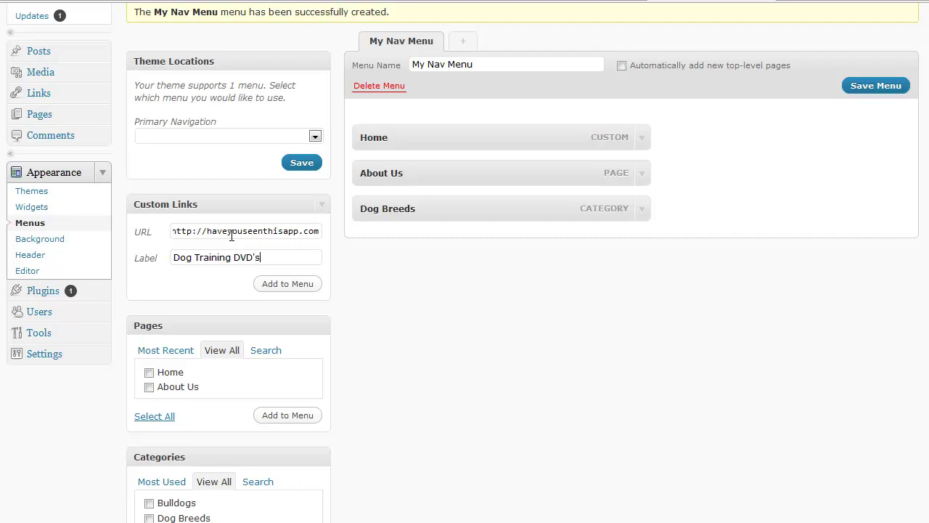
{"action": "left_click", "coordinate": [300, 290]}
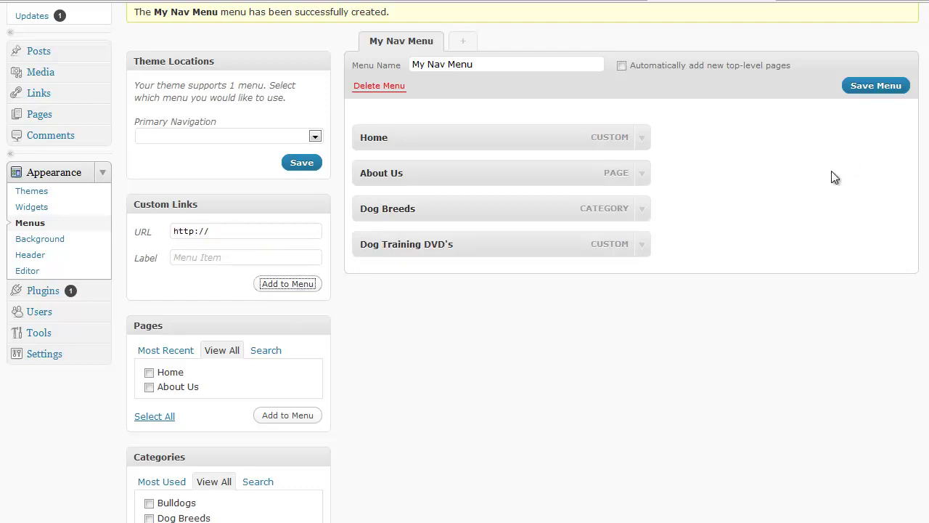
Enable automatic adding of new top-level pages and save My Nav Menu.
{"action": "scroll", "coordinate": [821, 188], "scroll_direction": "up", "scroll_amount": 2}
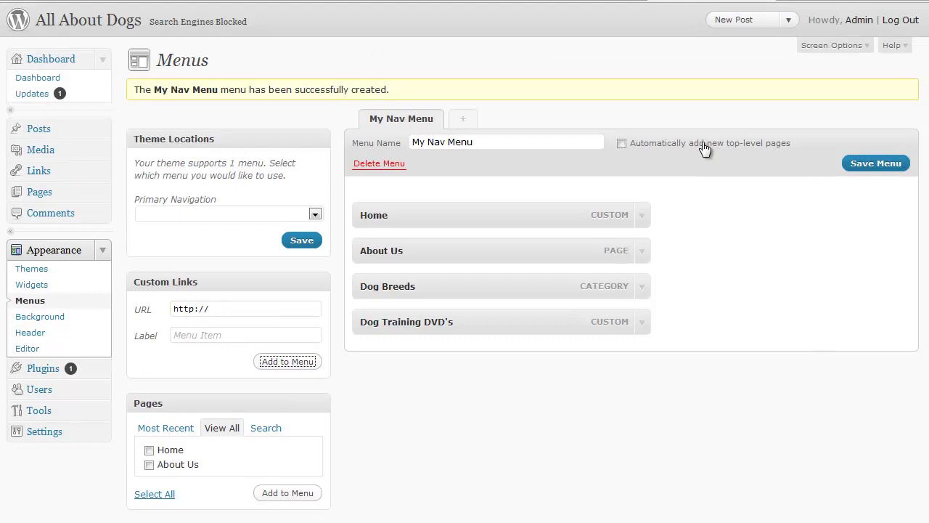
{"action": "left_click", "coordinate": [622, 145]}
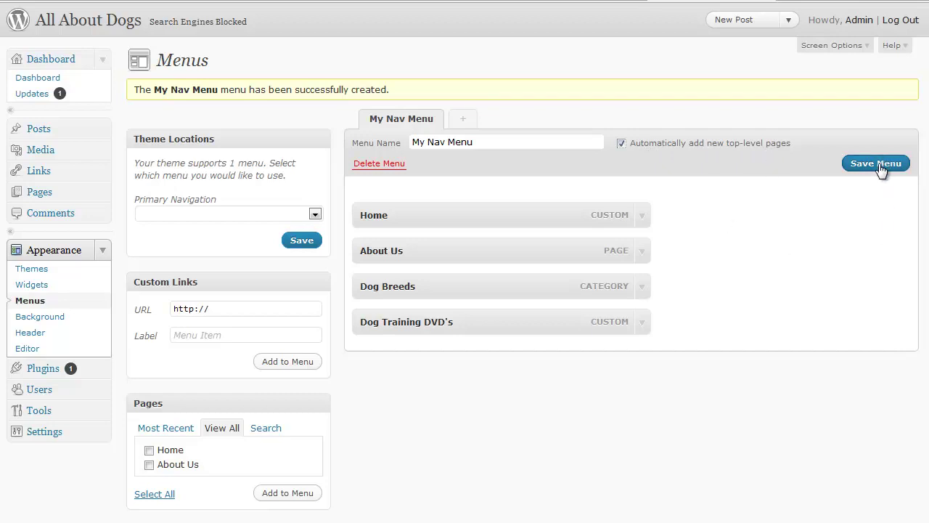
{"action": "left_click", "coordinate": [880, 169]}
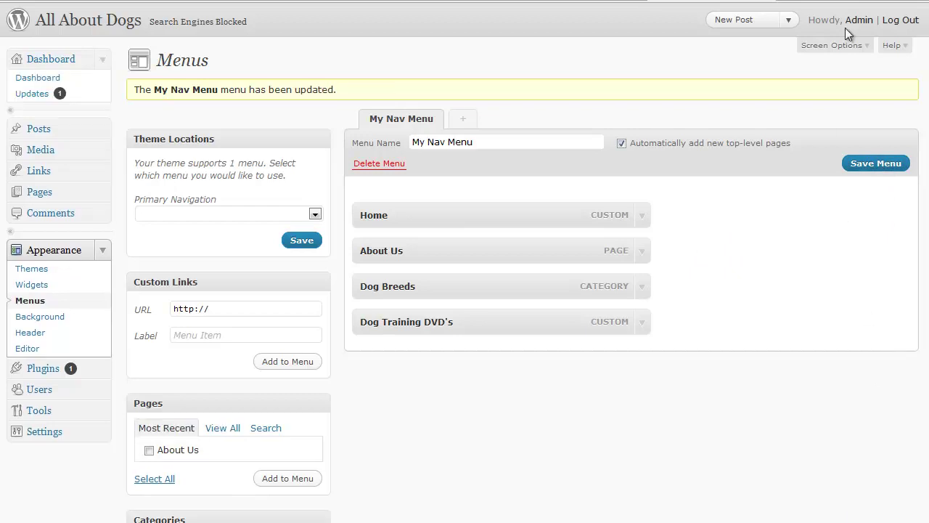
Reload the live site to check its navigation bar and return to the menu editor.
{"action": "left_click", "coordinate": [843, 2]}
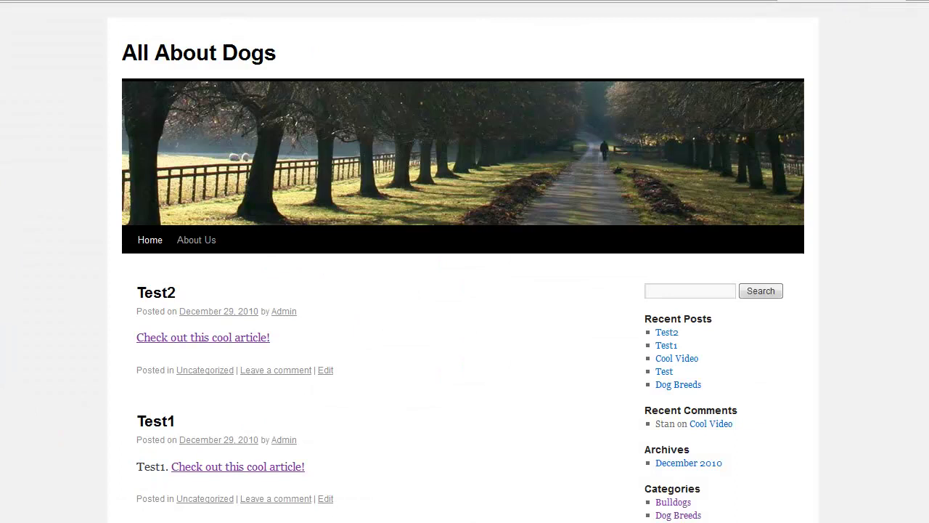
{"action": "key", "text": "F5"}
{"action": "left_click", "coordinate": [703, 4]}
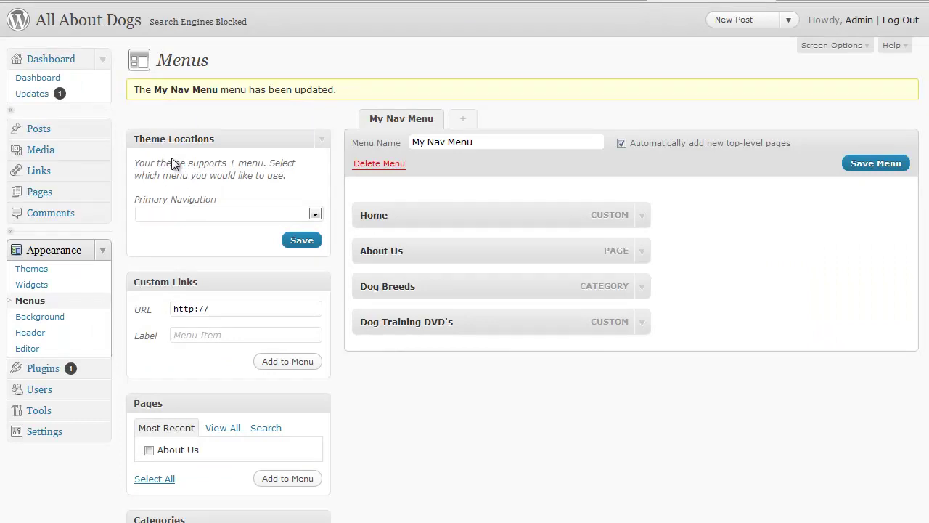
{"action": "mouse_move", "coordinate": [175, 120]}
{"action": "left_mouse_down"}
{"action": "mouse_move", "coordinate": [120, 222]}
{"action": "mouse_move", "coordinate": [254, 236]}
{"action": "mouse_move", "coordinate": [337, 216]}
{"action": "mouse_move", "coordinate": [202, 125]}
{"action": "mouse_move", "coordinate": [174, 122]}
{"action": "left_mouse_up"}
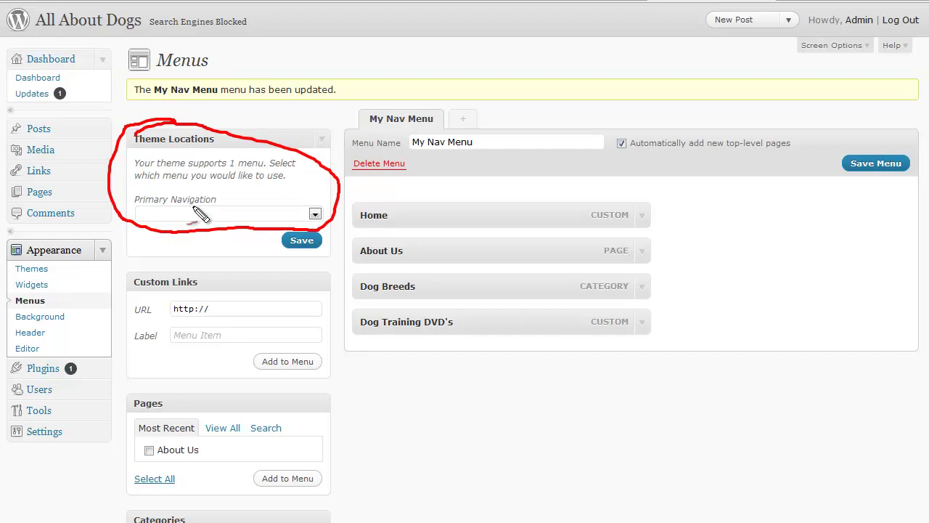
{"action": "mouse_move", "coordinate": [225, 213]}
{"action": "left_mouse_down"}
{"action": "mouse_move", "coordinate": [159, 216]}
{"action": "mouse_move", "coordinate": [174, 208]}
{"action": "mouse_move", "coordinate": [169, 228]}
{"action": "left_mouse_up"}
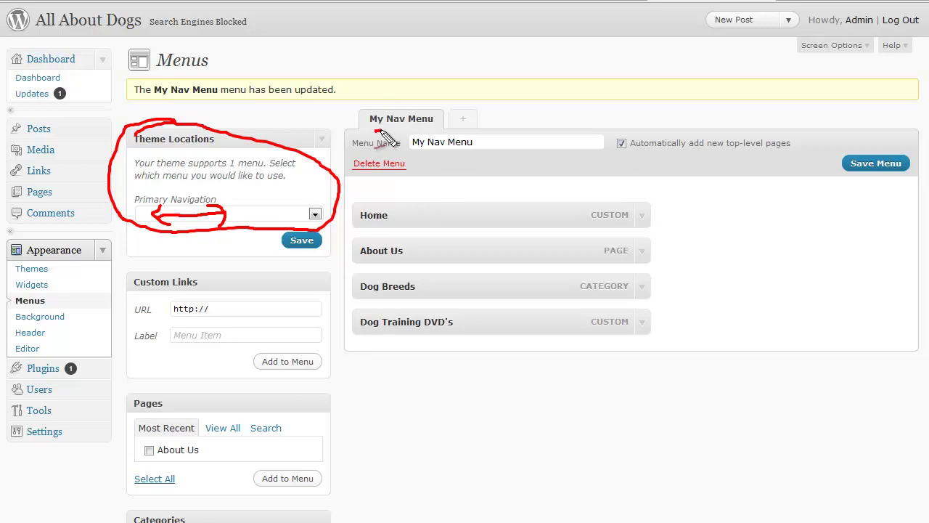
{"action": "left_click_drag", "start_coordinate": [374, 134], "coordinate": [416, 128]}
{"action": "key", "text": "Escape"}
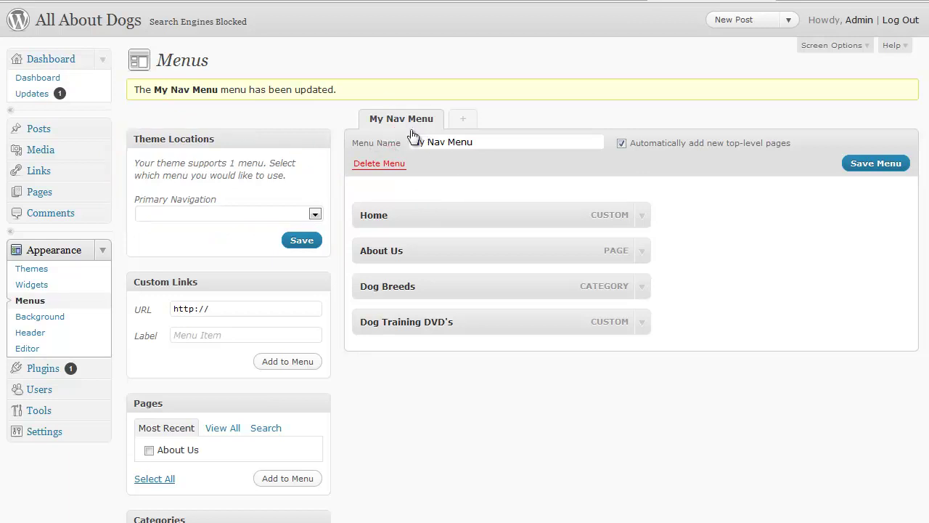
Assign My Nav Menu as the theme's Primary Navigation and save the theme location.
{"action": "left_click", "coordinate": [315, 215]}
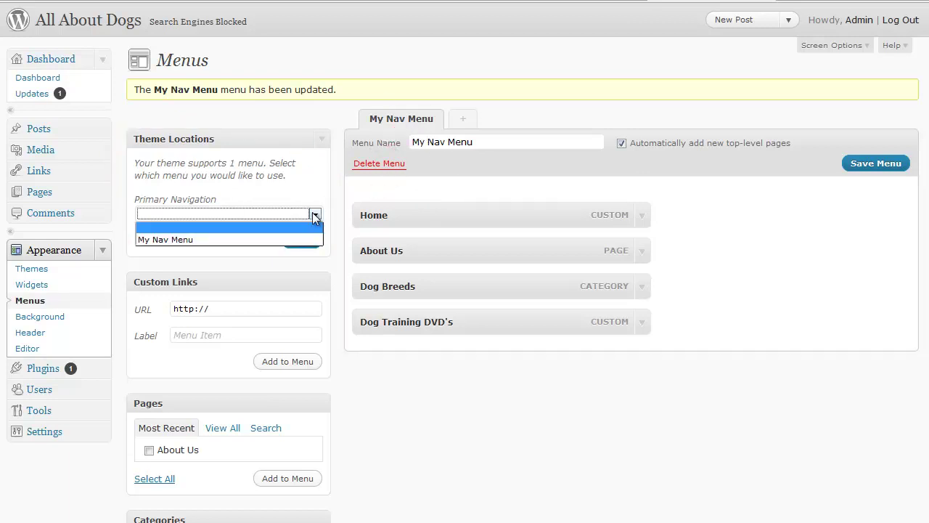
{"action": "left_click", "coordinate": [209, 240]}
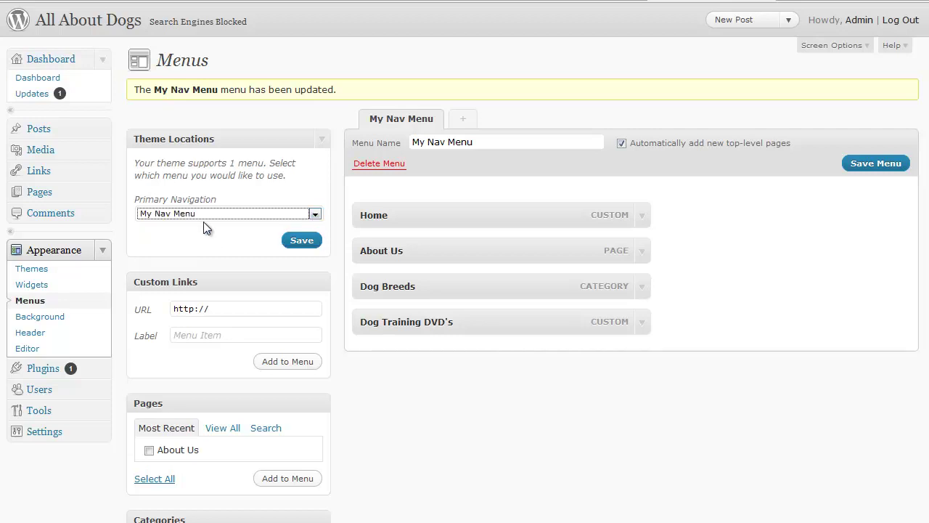
{"action": "left_click", "coordinate": [291, 243]}
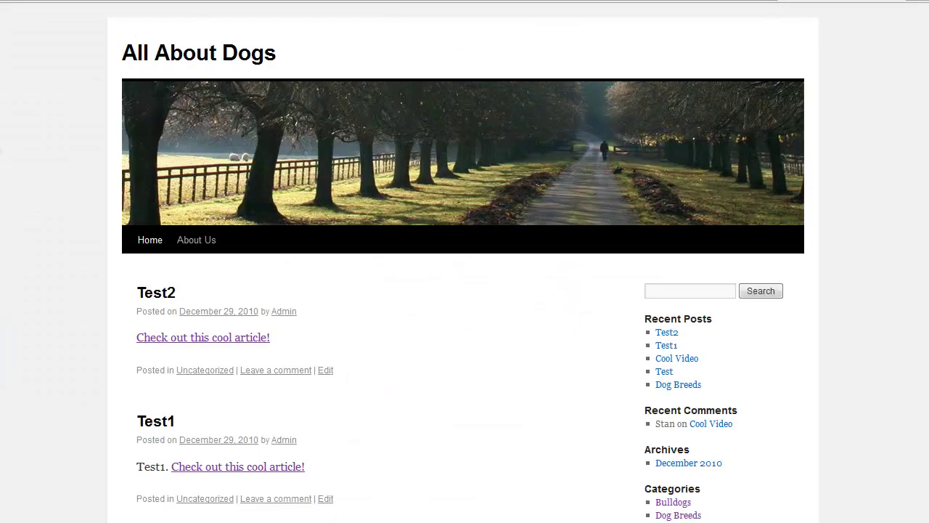
Reload the live site and test the About Us, Dog Breeds and Dog Training DVD's navigation links.
{"action": "key", "text": "F5"}
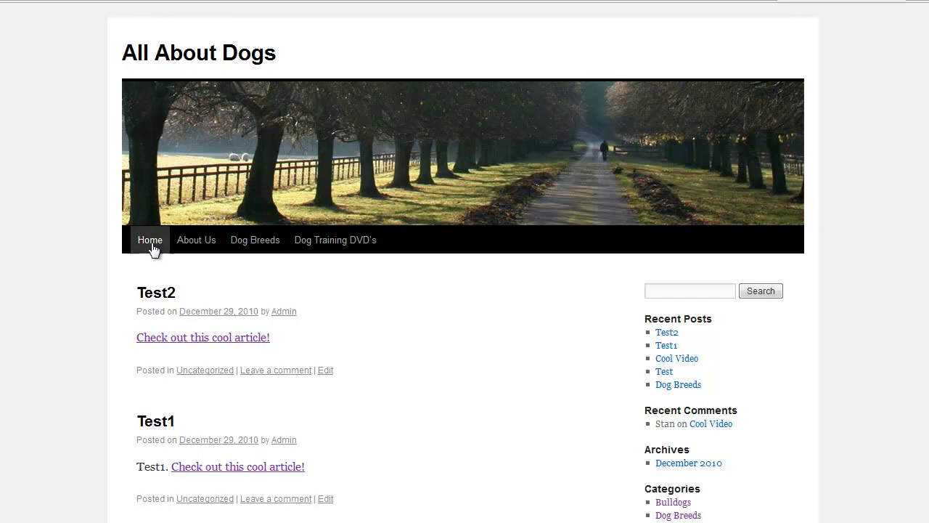
{"action": "left_click", "coordinate": [187, 242]}
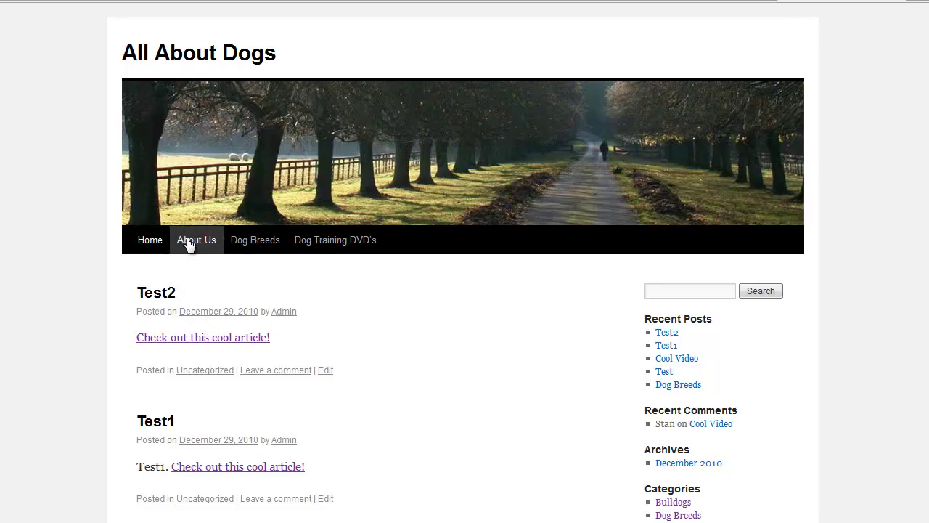
{"action": "left_click", "coordinate": [258, 242]}
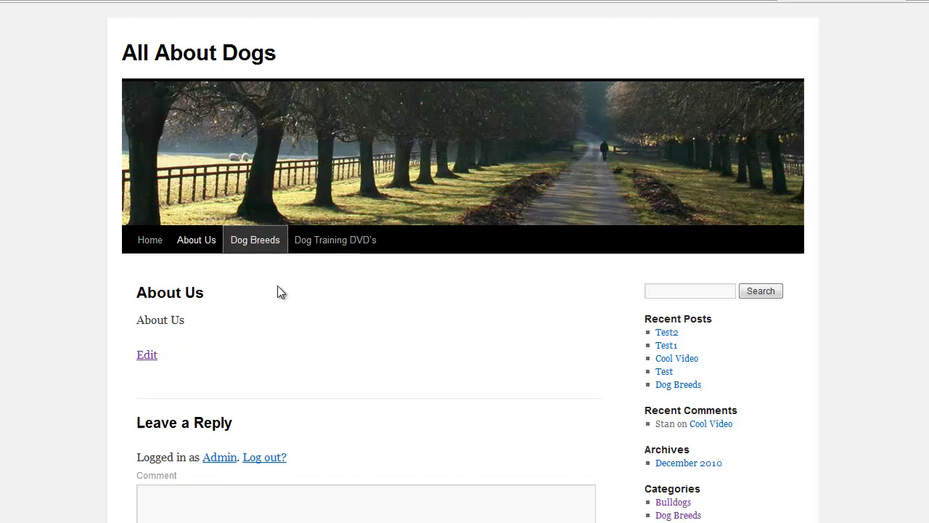
{"action": "scroll", "coordinate": [283, 298], "scroll_direction": "down", "scroll_amount": 10}
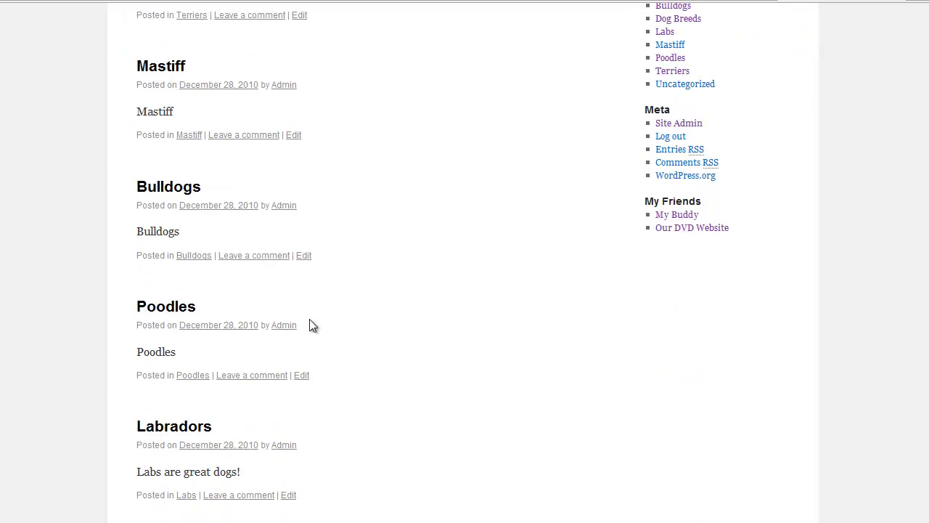
{"action": "scroll", "coordinate": [309, 324], "scroll_direction": "down", "scroll_amount": 2}
{"action": "scroll", "coordinate": [321, 305], "scroll_direction": "up", "scroll_amount": 10}
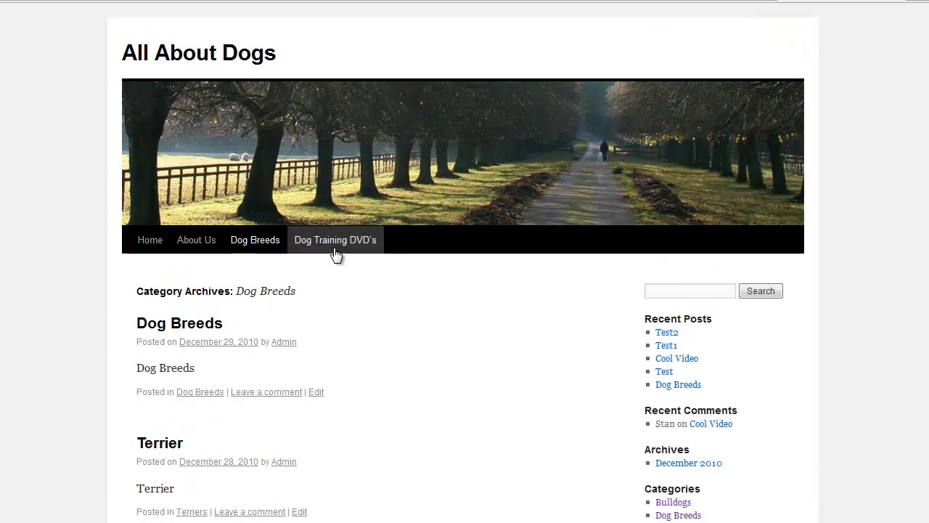
{"action": "left_click", "coordinate": [338, 246]}
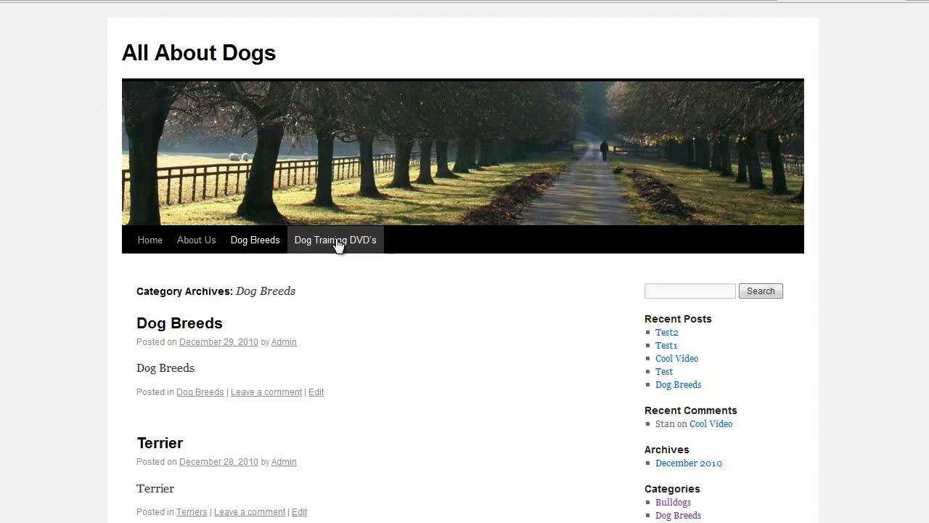
Reorder My Nav Menu to Home, Dog Training DVD's, Dog Breeds and About Us, and save the menu.
{"action": "key", "text": "alt+Left"}
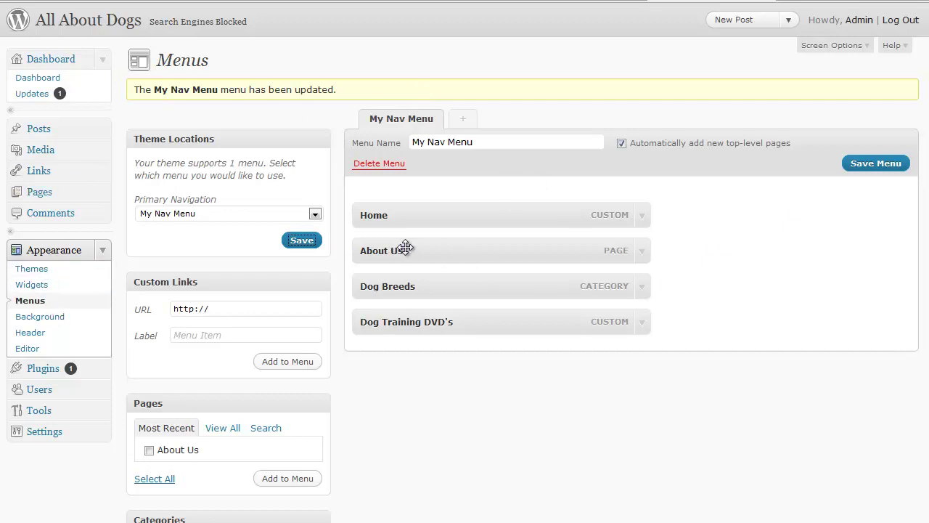
{"action": "left_click_drag", "start_coordinate": [405, 248], "coordinate": [405, 319]}
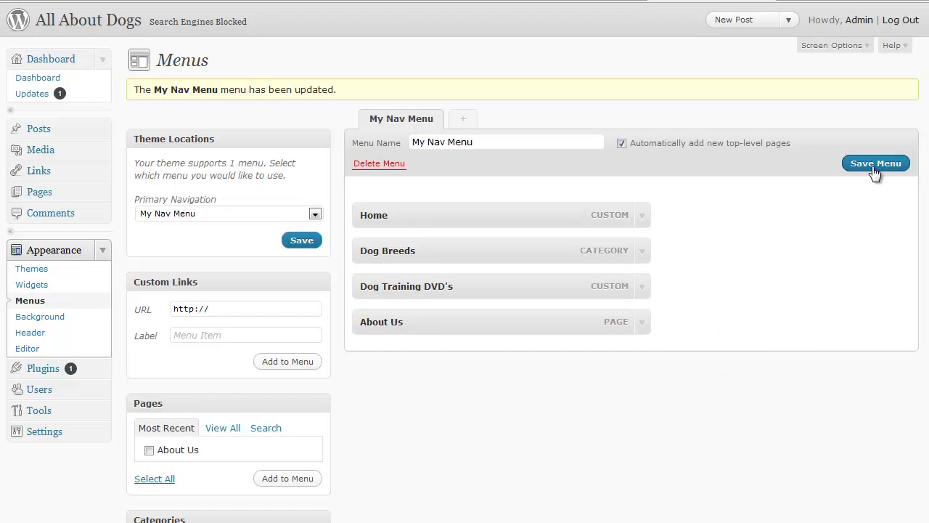
{"action": "left_click_drag", "start_coordinate": [443, 286], "coordinate": [442, 246]}
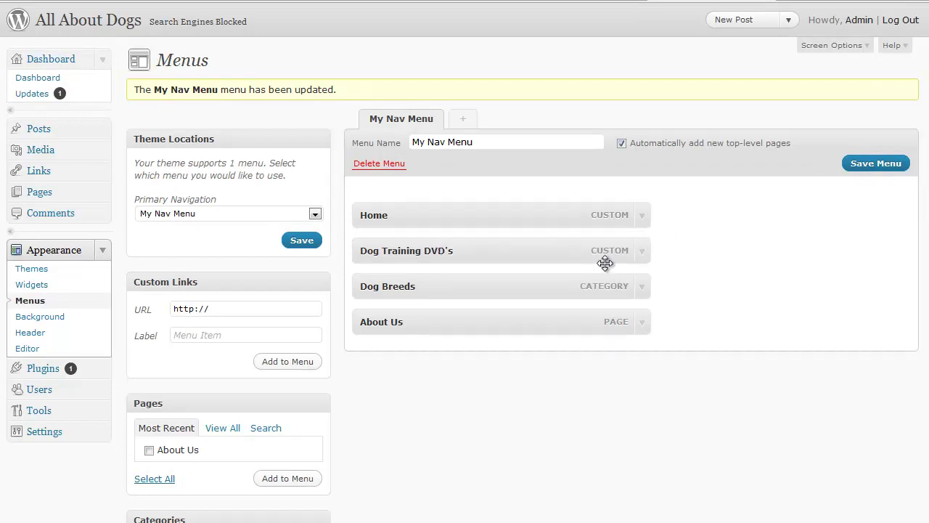
{"action": "left_click", "coordinate": [871, 166]}
Reload the live site to check the order of its navigation links and return to the menu editor.
{"action": "left_click", "coordinate": [827, 2]}
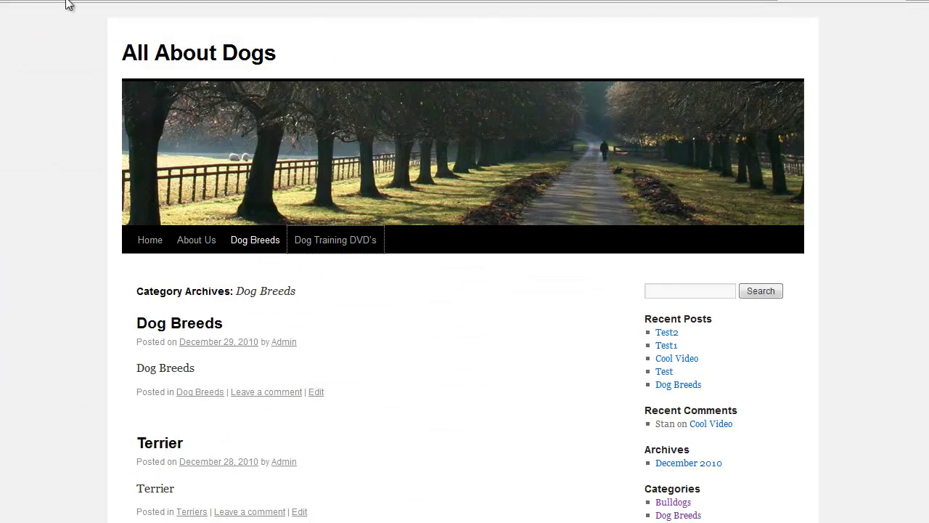
{"action": "key", "text": "F5"}
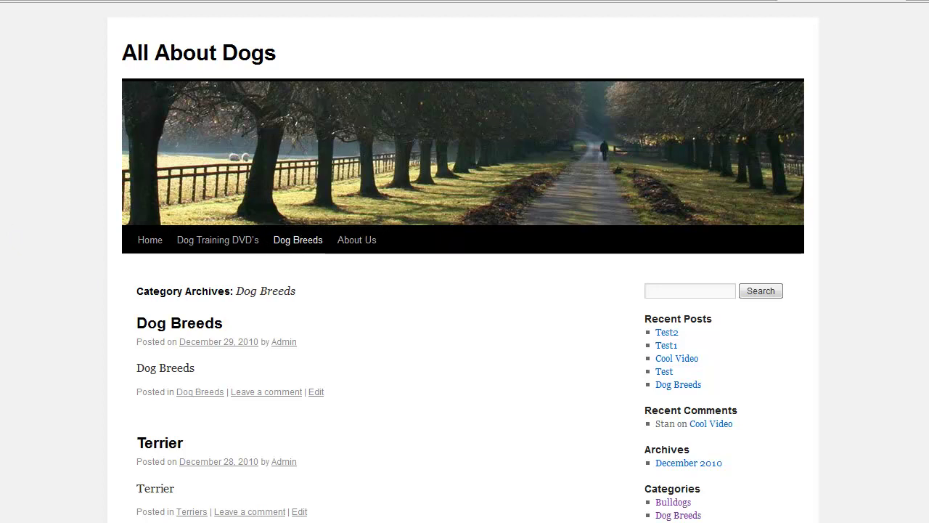
{"action": "left_click", "coordinate": [719, 3]}
Review the available menu item sources and list all pages that can be added to the menu.
{"action": "scroll", "coordinate": [448, 174], "scroll_direction": "down", "scroll_amount": 2}
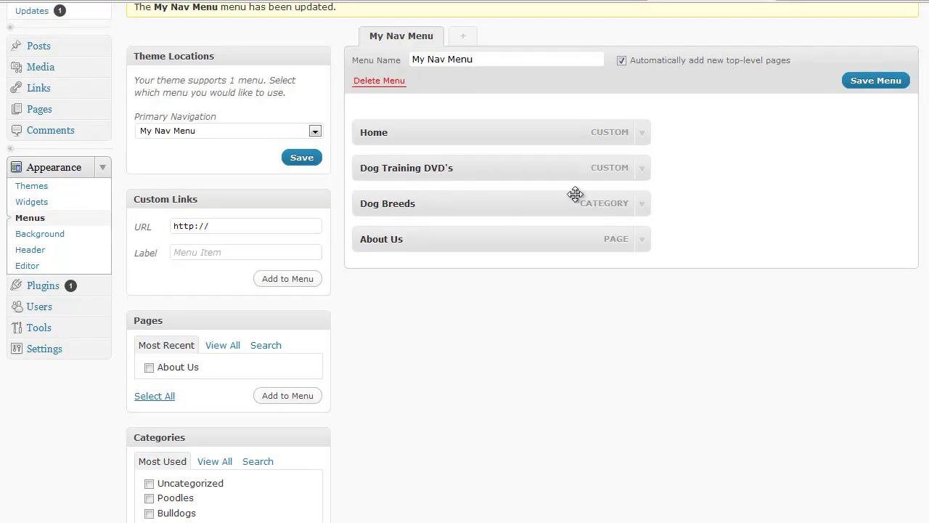
{"action": "scroll", "coordinate": [399, 146], "scroll_direction": "down", "scroll_amount": 2}
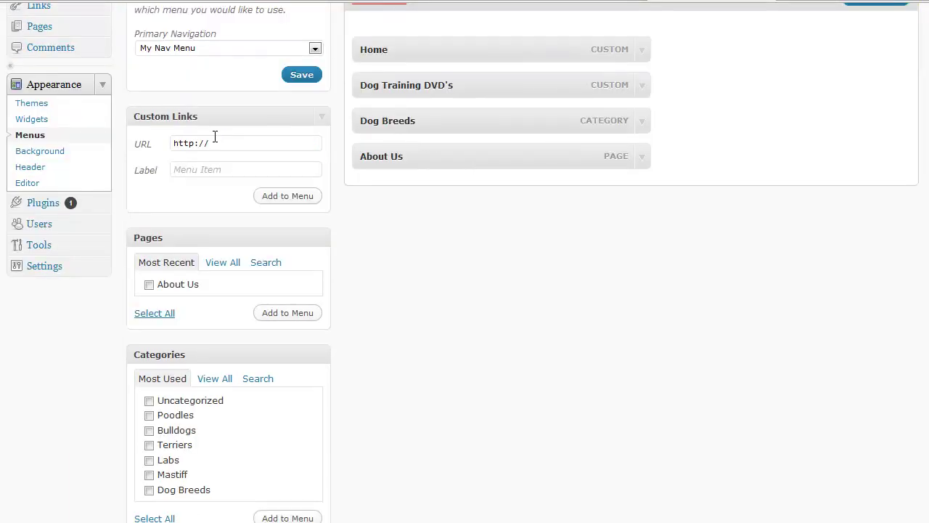
{"action": "scroll", "coordinate": [215, 140], "scroll_direction": "down", "scroll_amount": 2}
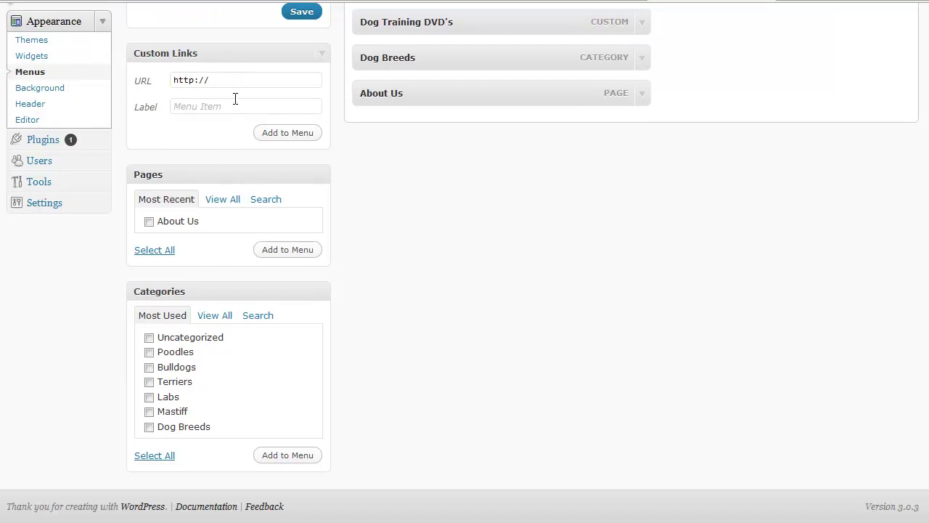
{"action": "left_click", "coordinate": [236, 198]}
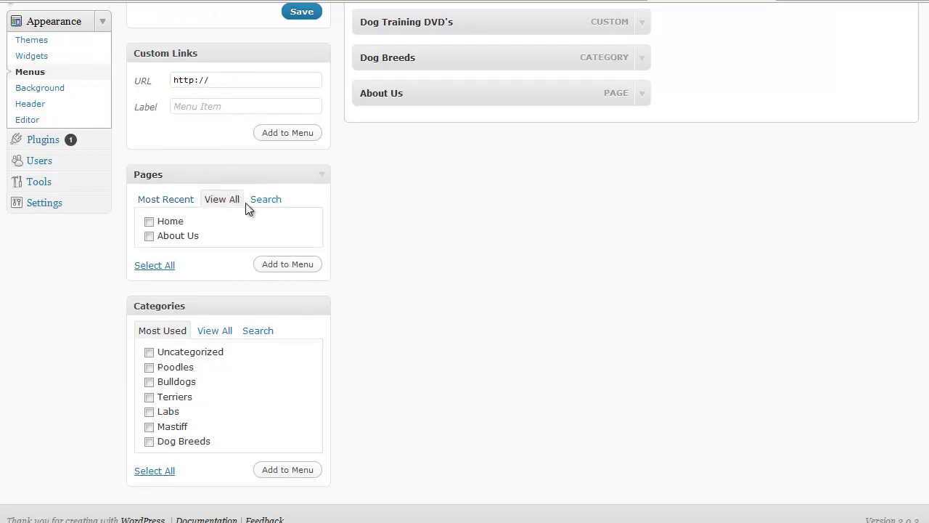
Add the Terriers category as the last item of My Nav Menu and save the menu.
{"action": "scroll", "coordinate": [481, 284], "scroll_direction": "down", "scroll_amount": 1}
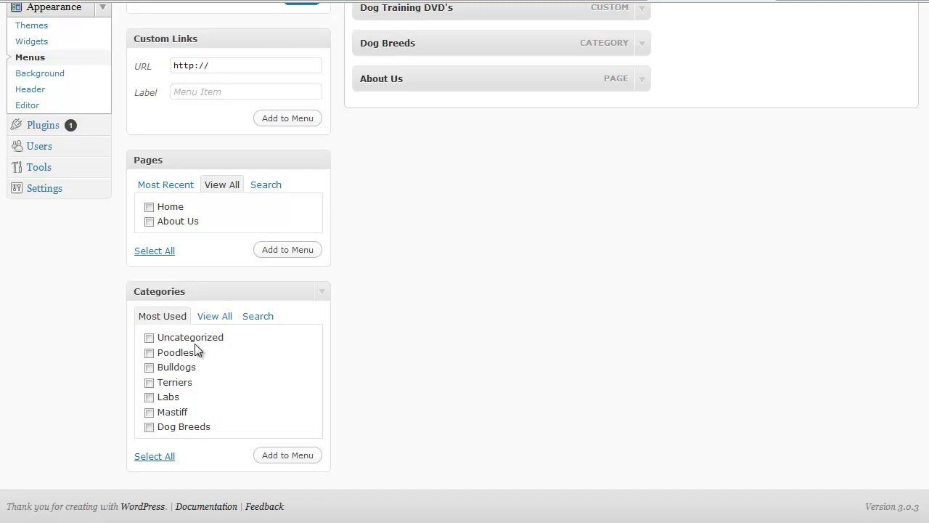
{"action": "left_click", "coordinate": [148, 382]}
{"action": "left_click", "coordinate": [294, 459]}
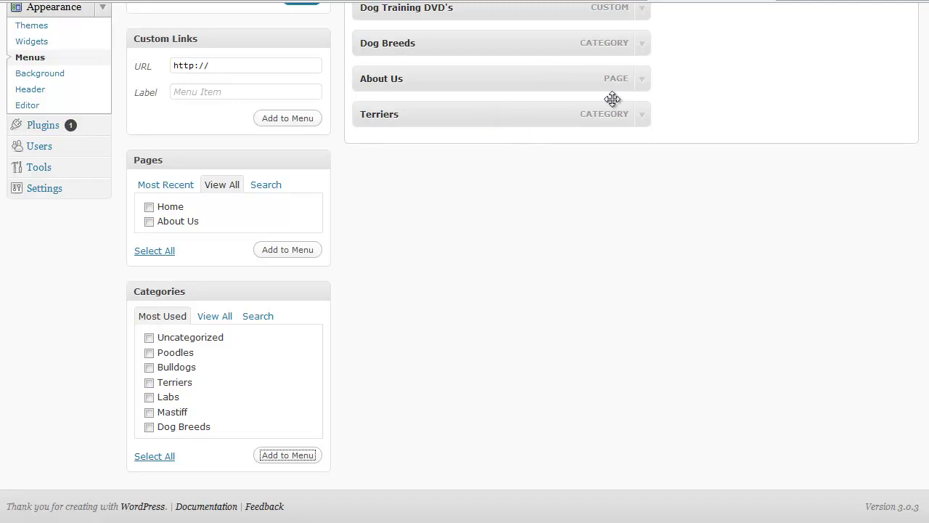
{"action": "scroll", "coordinate": [835, 102], "scroll_direction": "up", "scroll_amount": 5}
{"action": "left_click", "coordinate": [869, 166]}
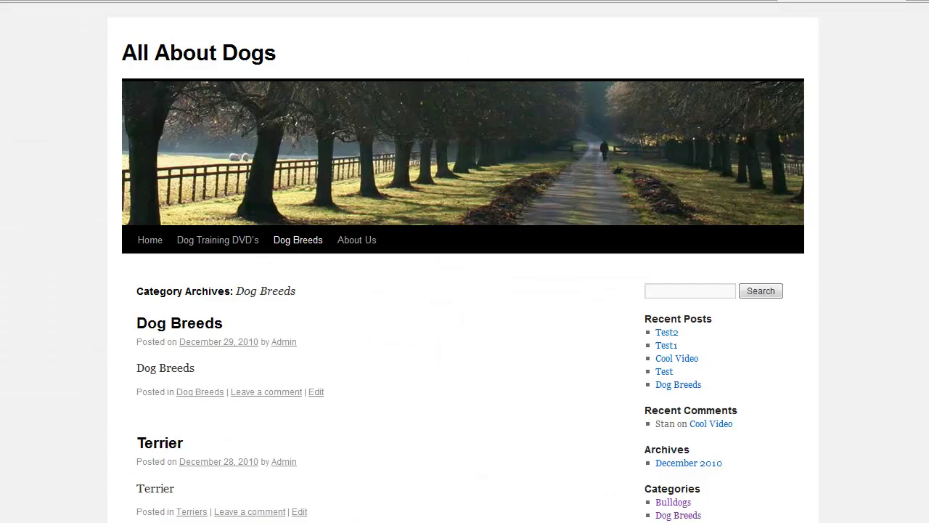
Reload the live site to check its navigation bar for the Terriers link and return to the menu editor.
{"action": "key", "text": "F5"}
{"action": "left_click", "coordinate": [669, 10]}
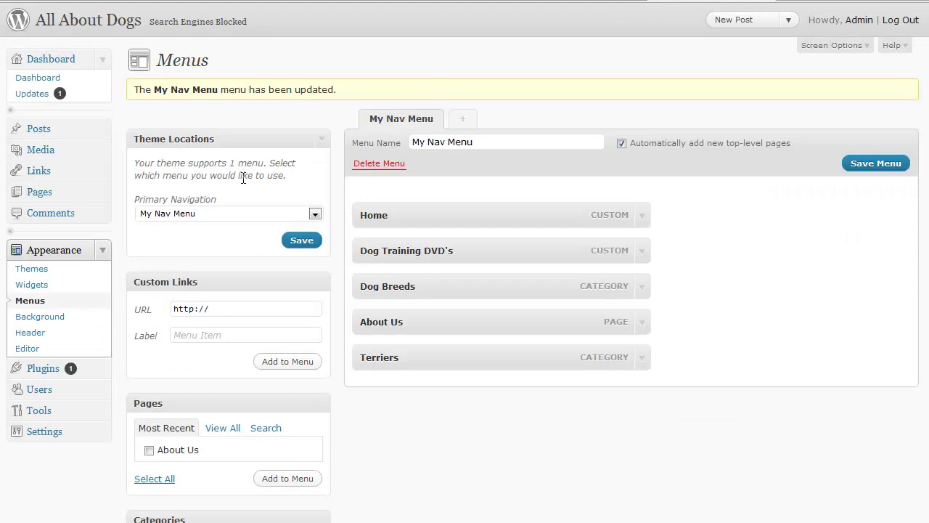